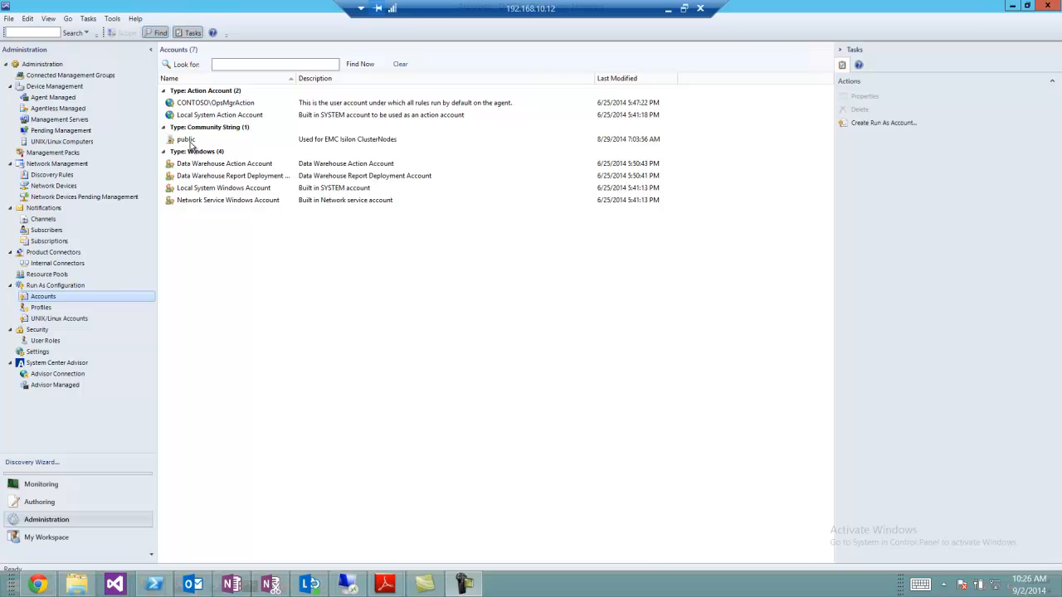
Review the devices specified in the Isilon network discovery rule's properties, and close the wizard without saving
left_click(188, 143)
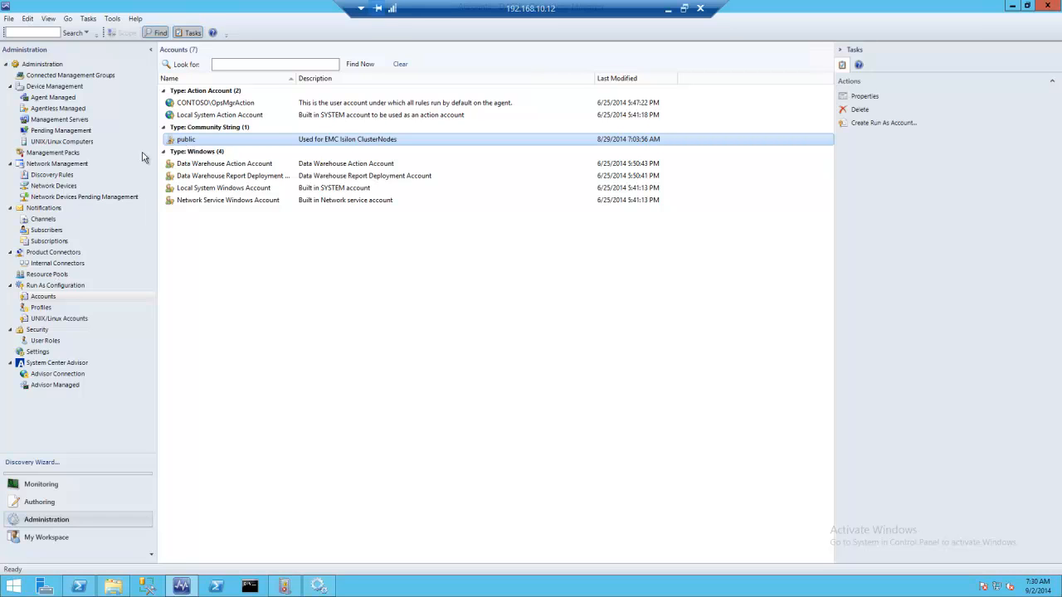
left_click(52, 176)
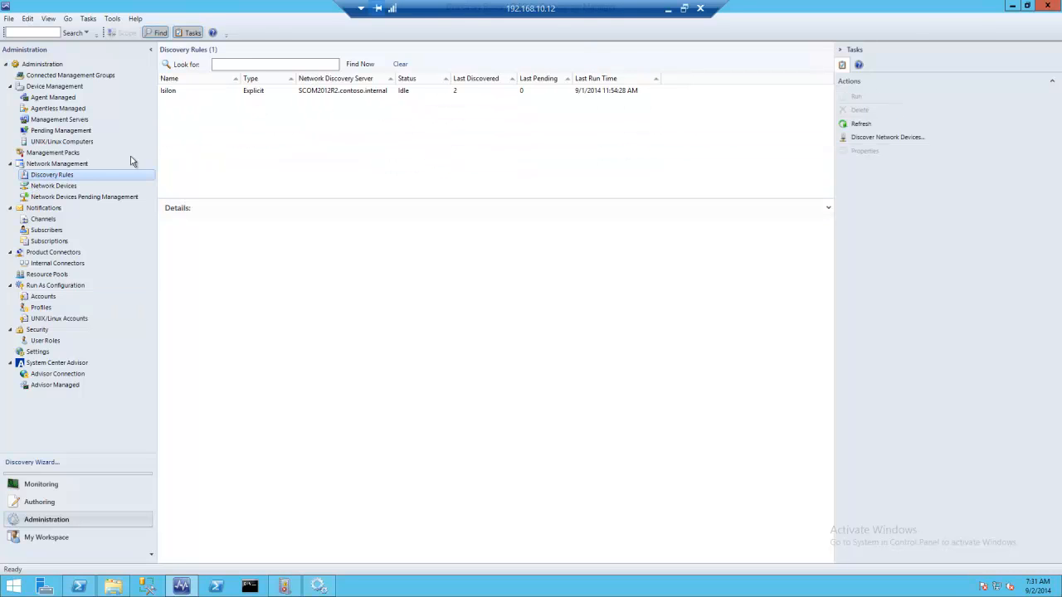
left_click(181, 92)
right_click(182, 92)
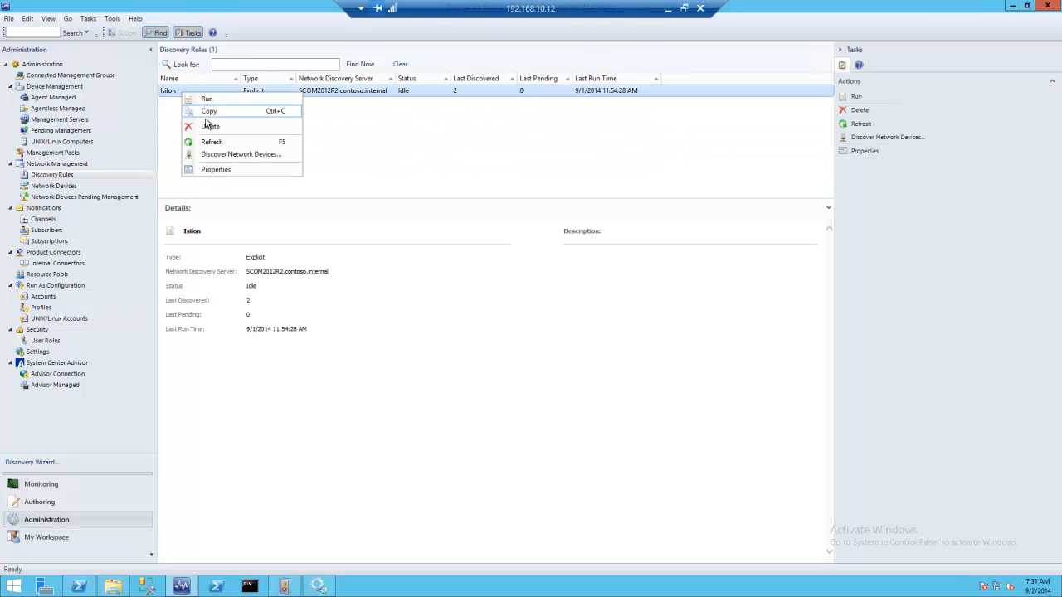
left_click(218, 170)
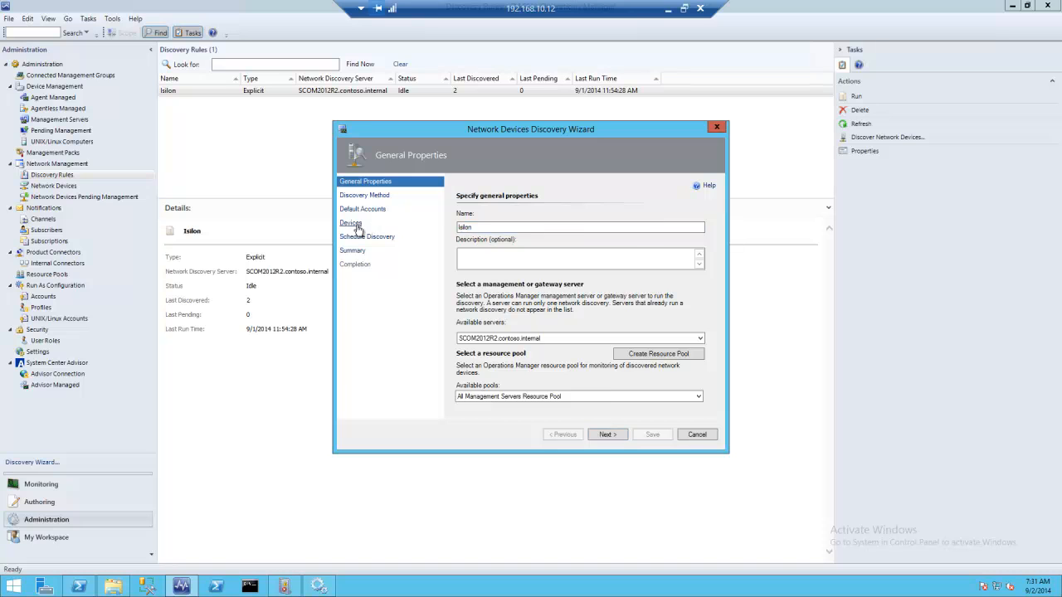
left_click(352, 224)
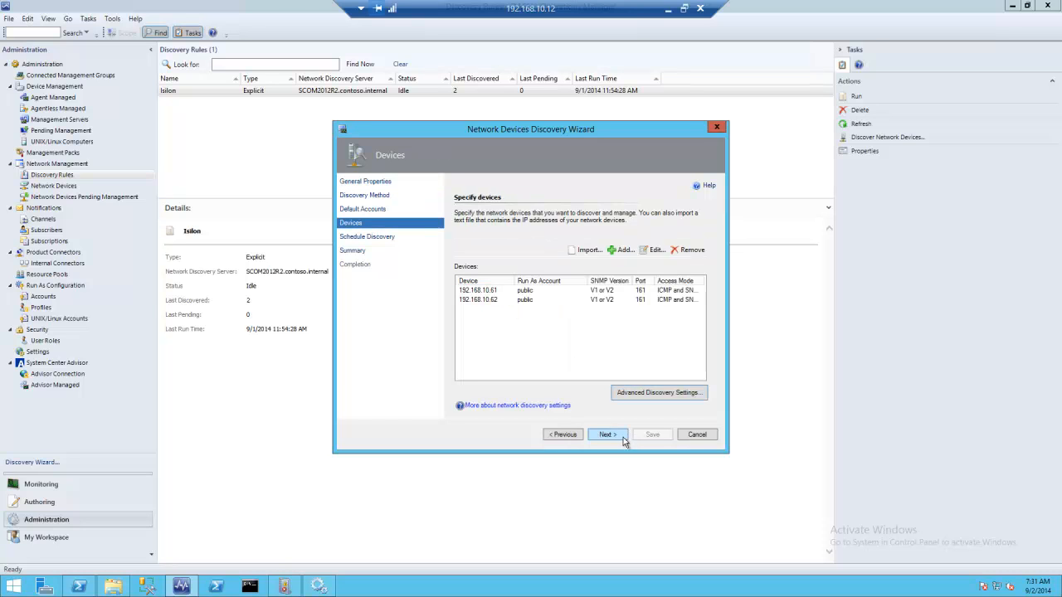
left_click(697, 440)
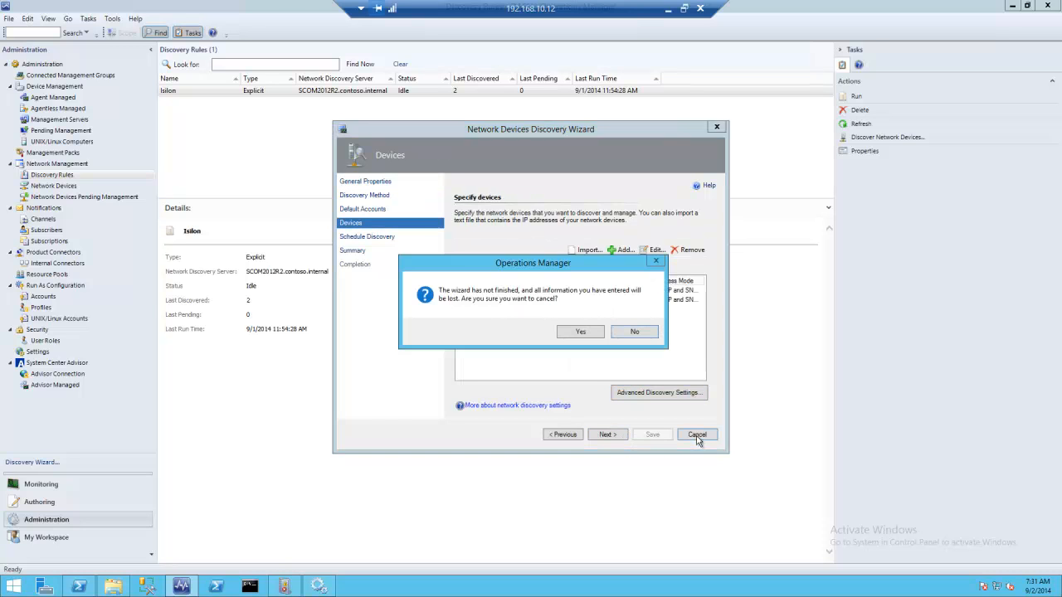
left_click(581, 332)
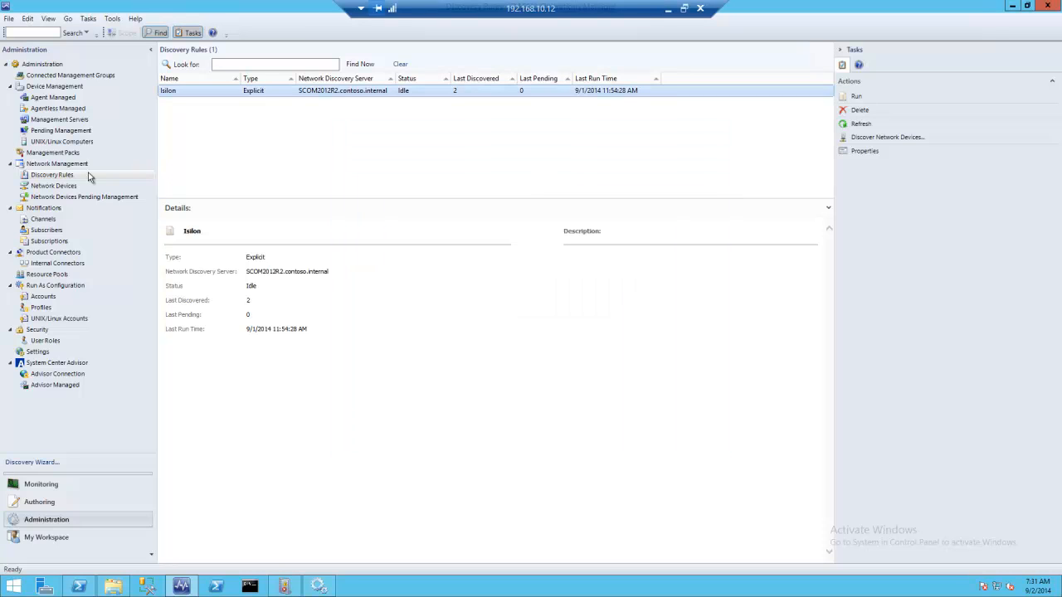
View the UNIX/Linux Run As accounts and select the EMC Isilon Account
left_click(51, 186)
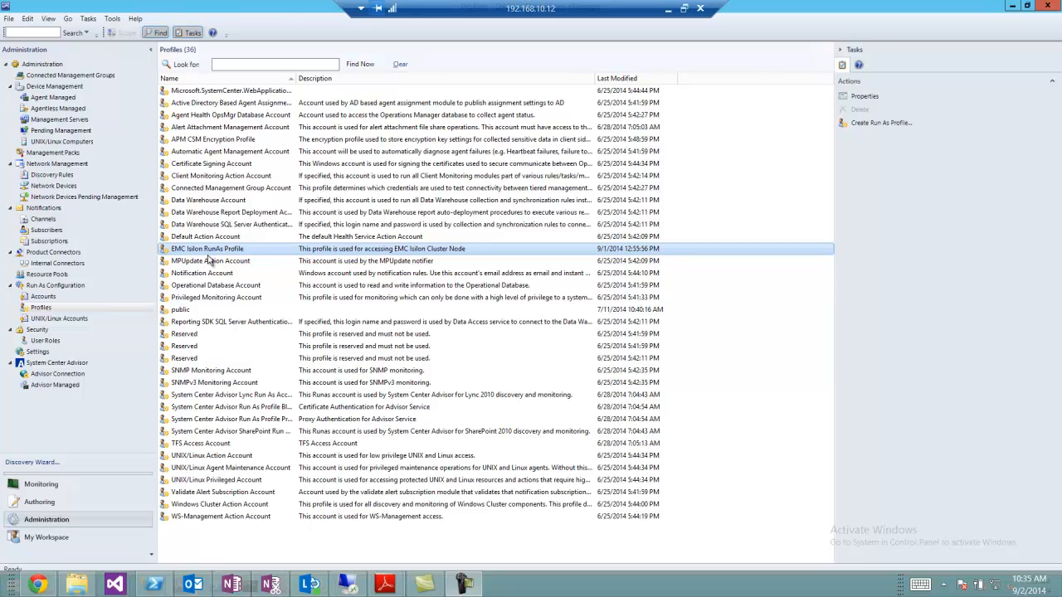
left_click(49, 323)
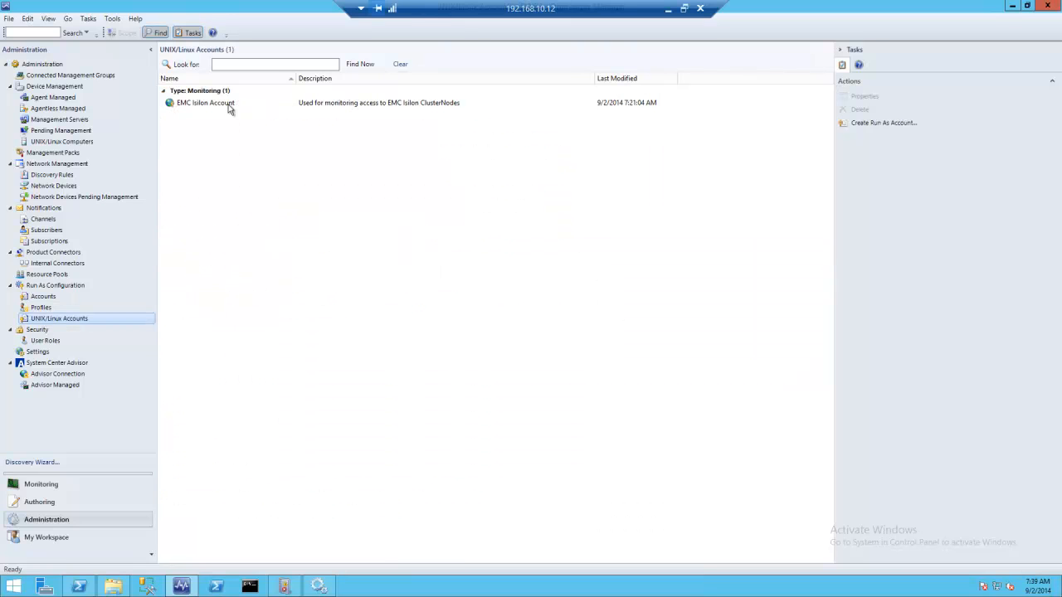
left_click(230, 107)
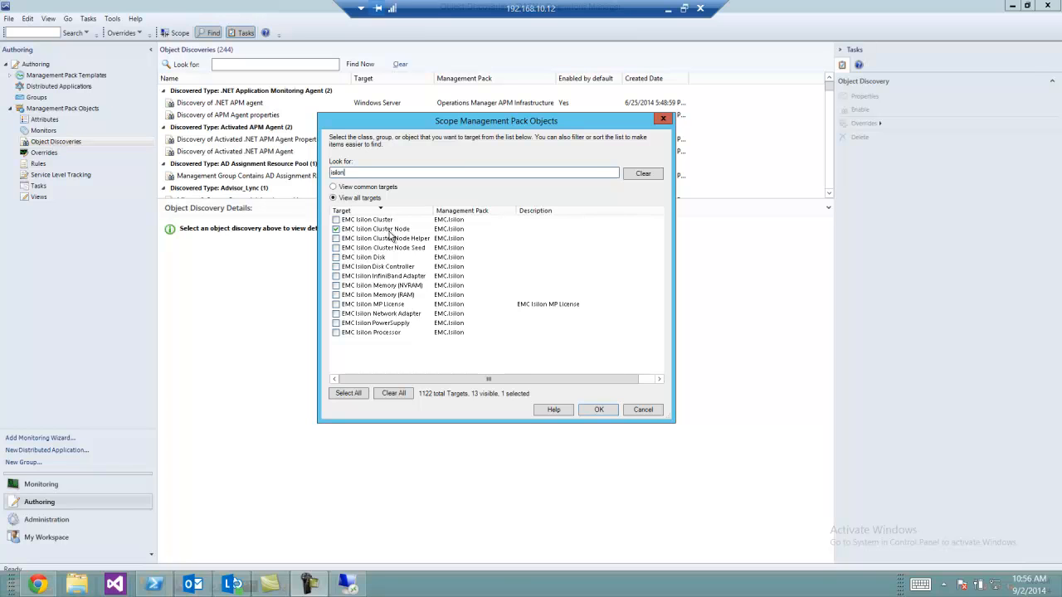
Scope object discoveries to EMC Isilon Cluster Node and open the EMC.Isilon.ScriptedDiscovery override for all objects of class EMC Isilon Cluster Node Helper
left_click(595, 410)
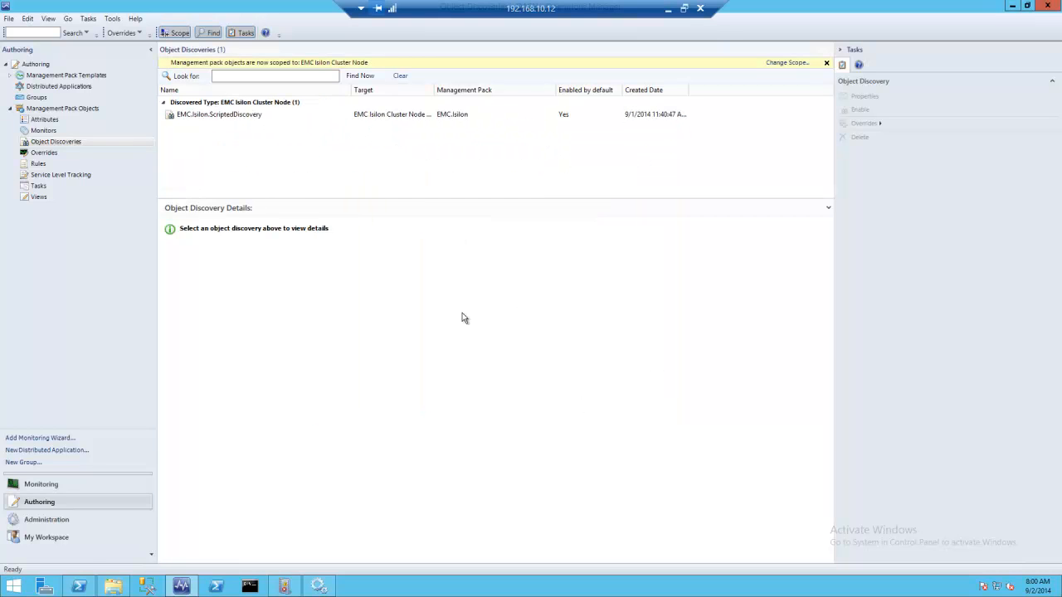
left_click(242, 113)
right_click(241, 114)
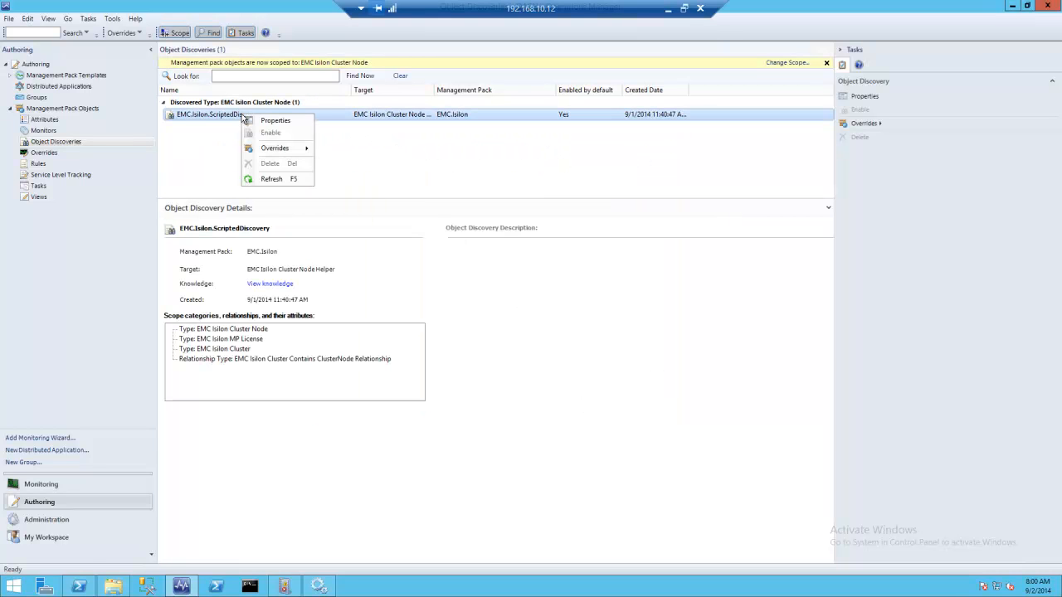
mouse_move(275, 148)
mouse_move(364, 163)
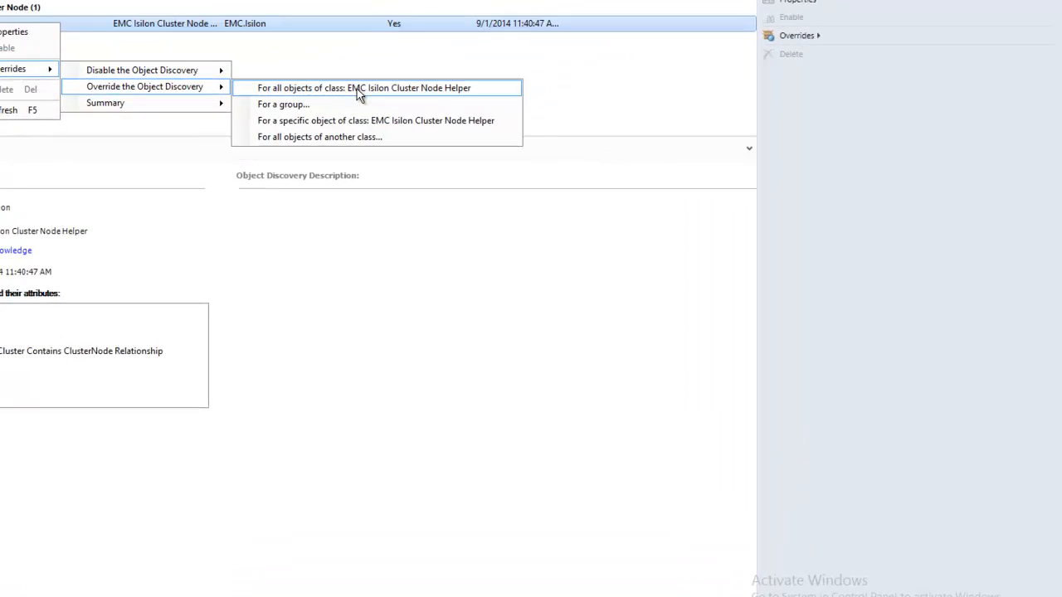
left_click(536, 164)
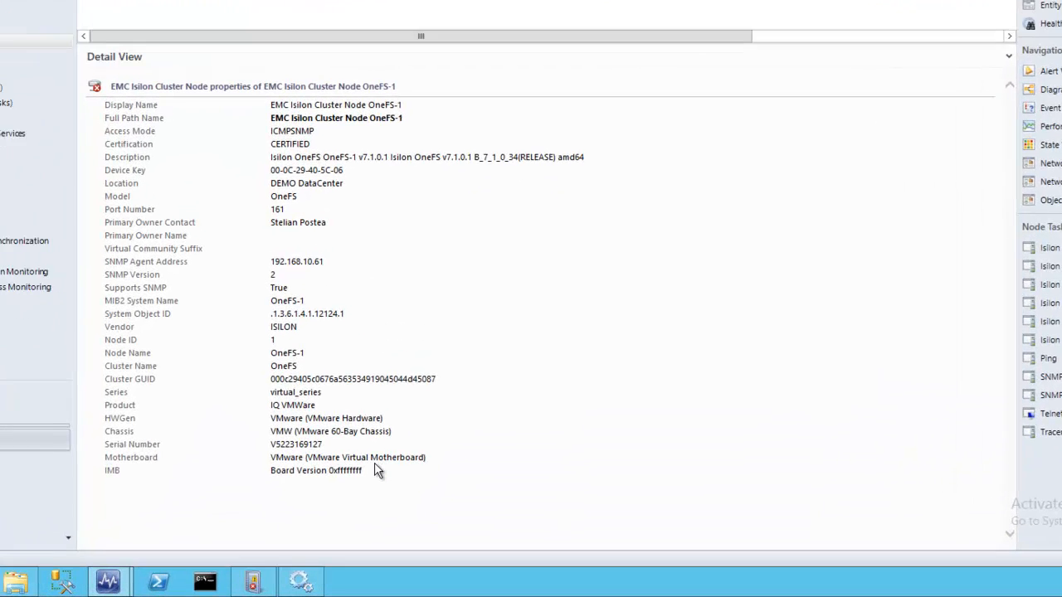
Examine the detailed properties of EMC Isilon Cluster Node OneFS-1, from its SNMP settings to its hardware identification
left_click_drag(371, 506, 328, 469)
left_click_drag(309, 411, 79, 249)
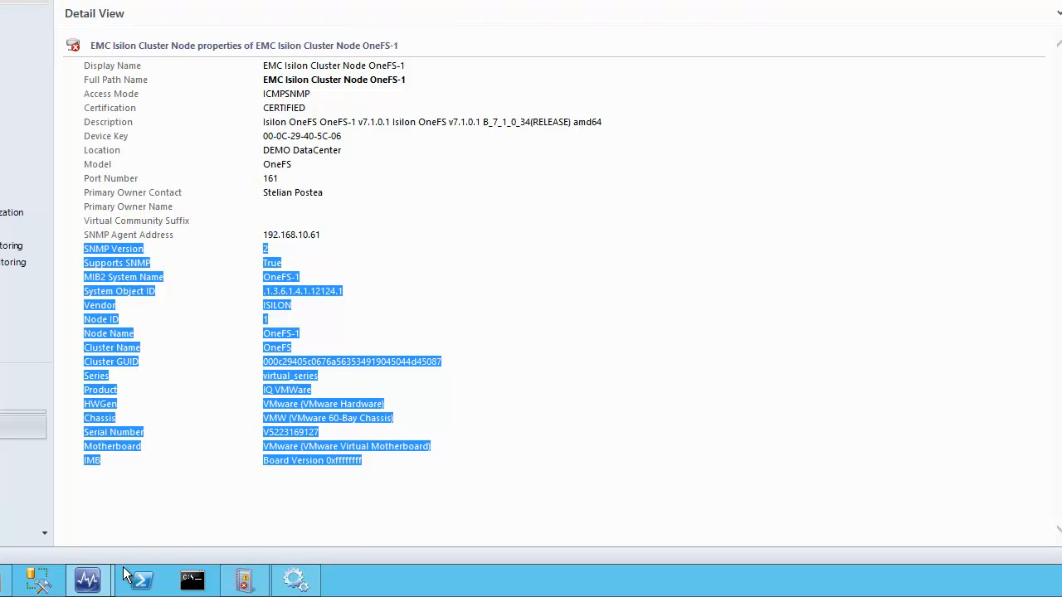
left_click(87, 580)
left_click(180, 496)
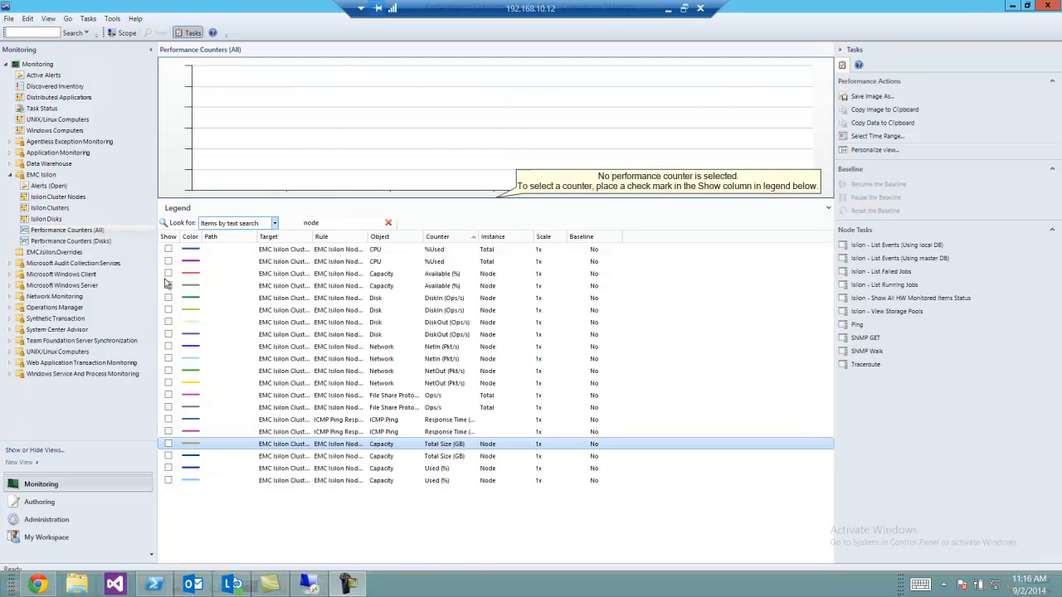
Chart the Available (%) capacity counters for both Isilon cluster nodes, with the counter legend filtered by "node"
left_click(169, 273)
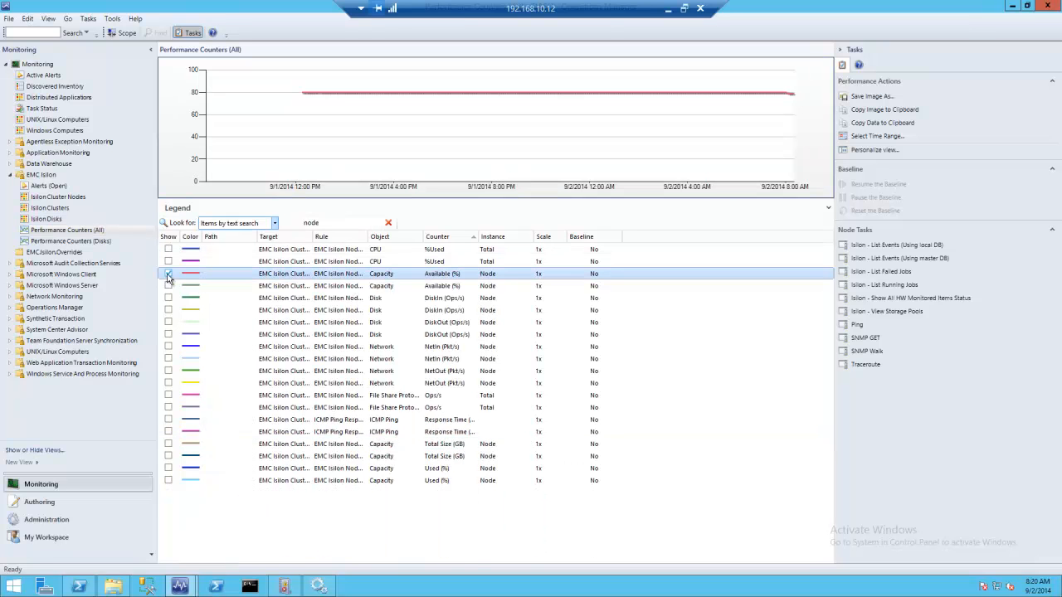
left_click(168, 286)
left_click(168, 285)
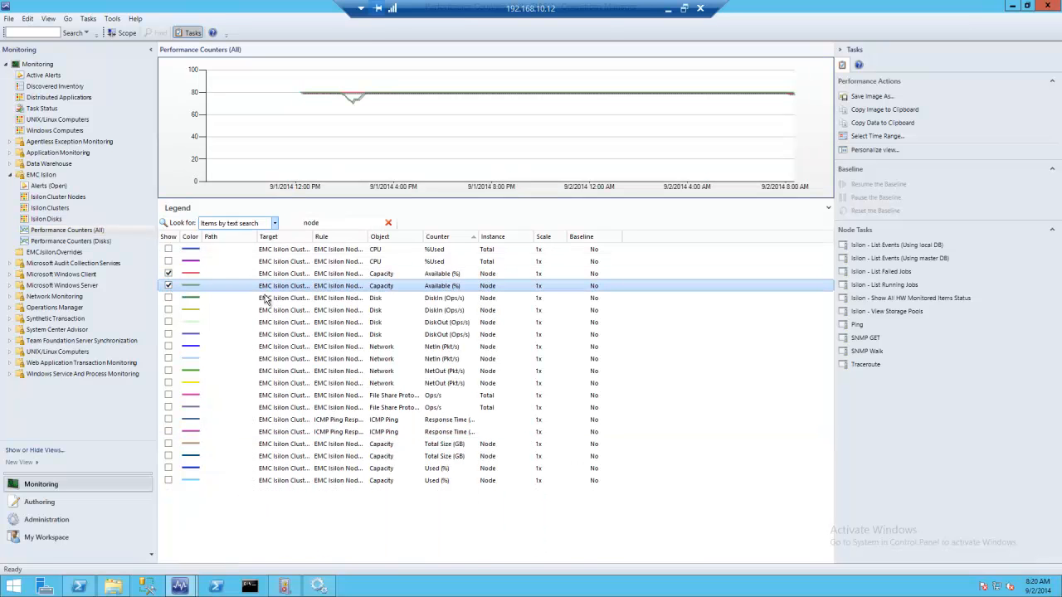
Examine the nodes' Total Size (GB) and Used (%) capacity counters on the chart, and remove them again
left_click(169, 457)
left_click(168, 445)
left_click(169, 468)
left_click(168, 480)
left_click(169, 480)
left_click(168, 469)
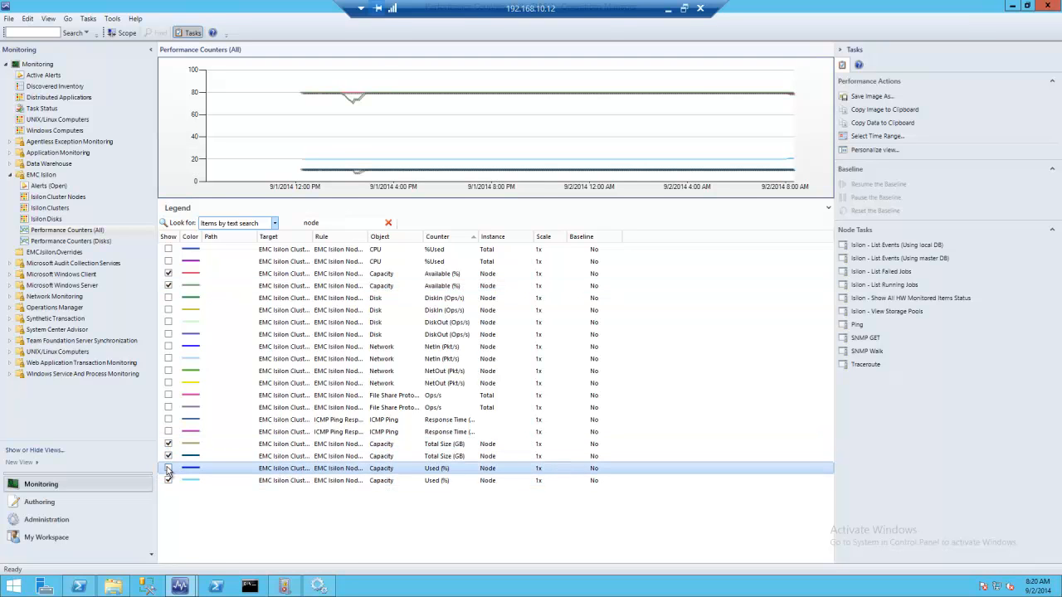
left_click(169, 469)
left_click(168, 480)
left_click(169, 456)
left_click(169, 445)
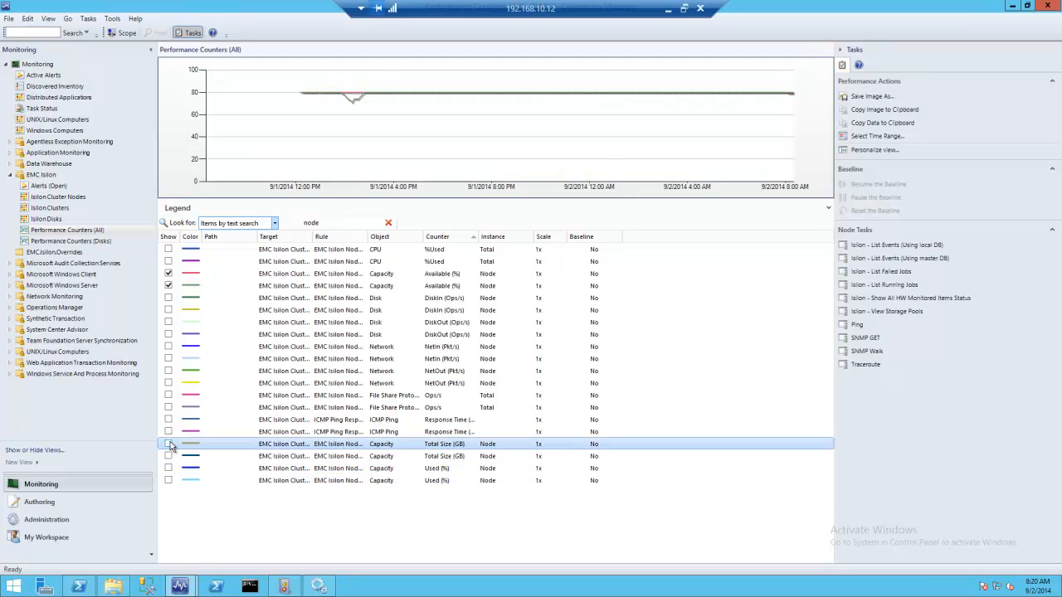
Remove the Available (%) counters from the chart, and view and clear the nodes' DiskIn (Ops/s) counters
left_click(168, 285)
left_click(169, 273)
left_click(168, 298)
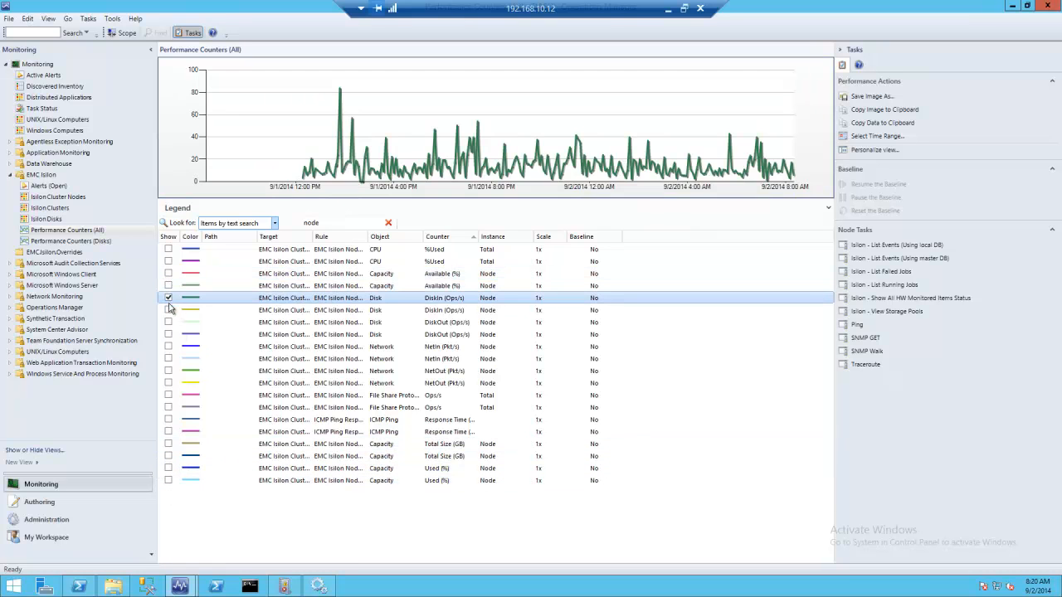
left_click(168, 310)
left_click(169, 309)
left_click(169, 298)
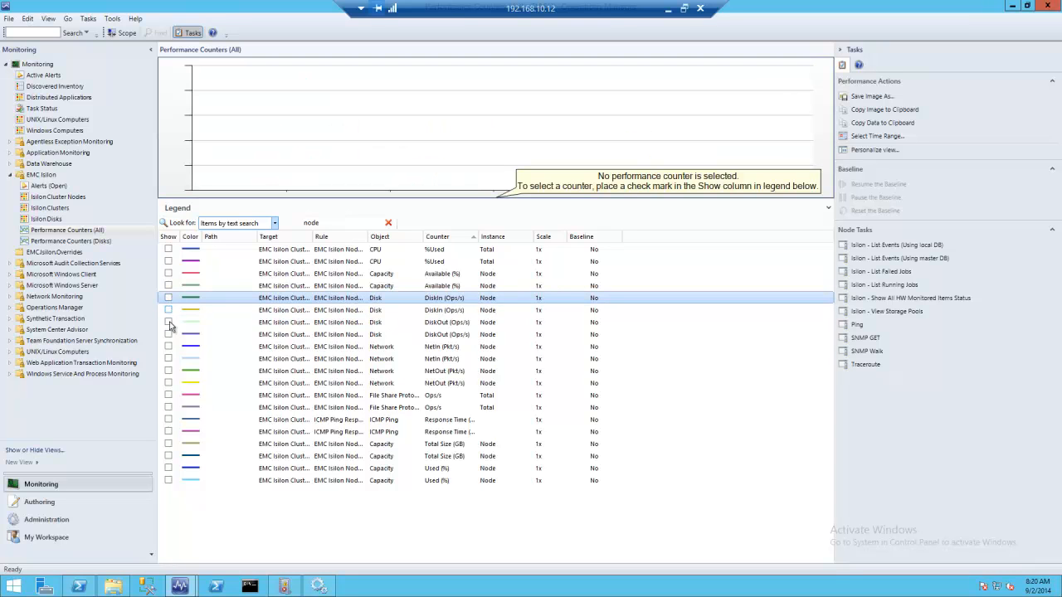
View the nodes' network NetIn (Pkt/s) counters on the chart, followed by the file share protocol Ops/s counters
left_click(169, 358)
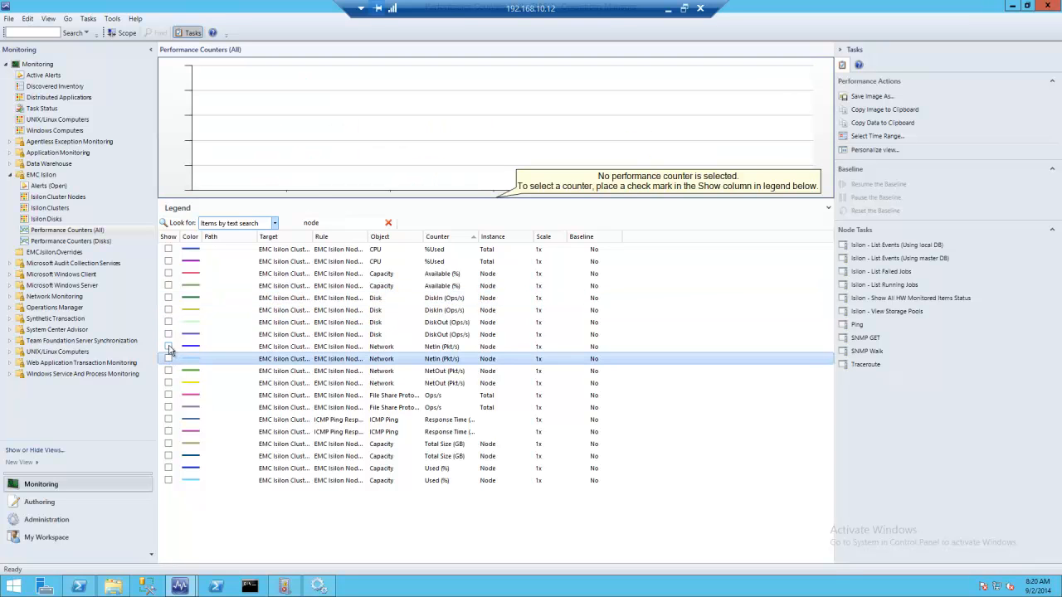
left_click(169, 347)
left_click(169, 358)
left_click(168, 346)
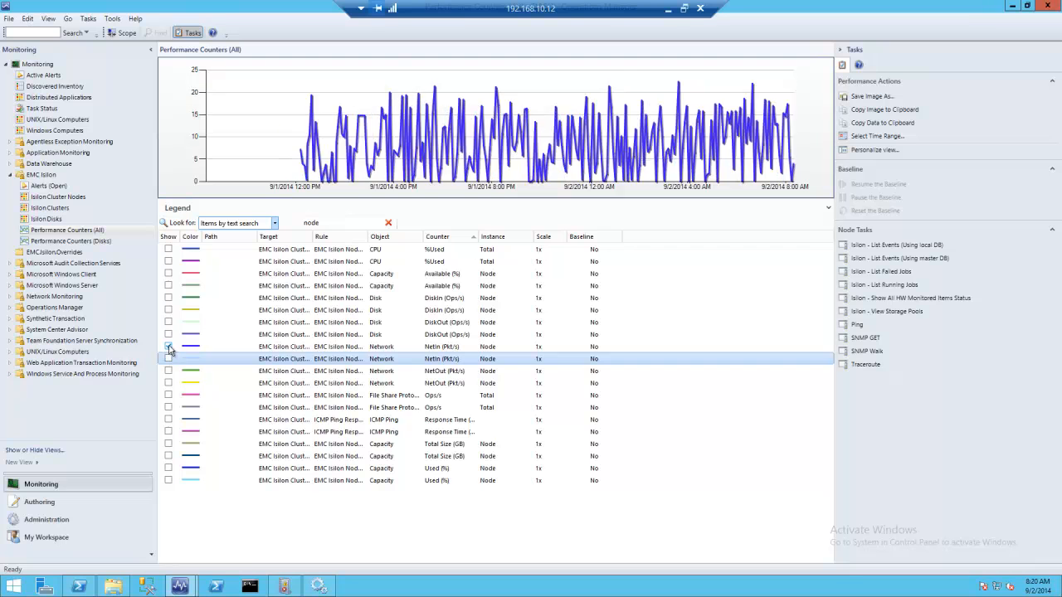
left_click(168, 396)
left_click(168, 408)
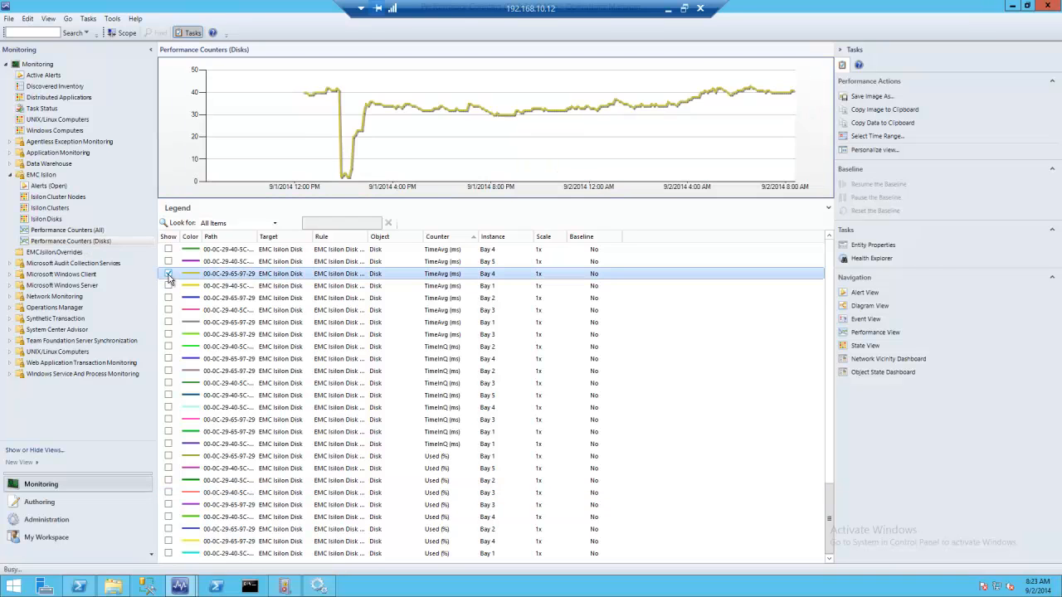
In the disk performance view, chart and clear the Bay 4 and Bay 1 TimeAvg (ms) counters and the Bay 3 TimeInQ (ms) counter
left_click(171, 288)
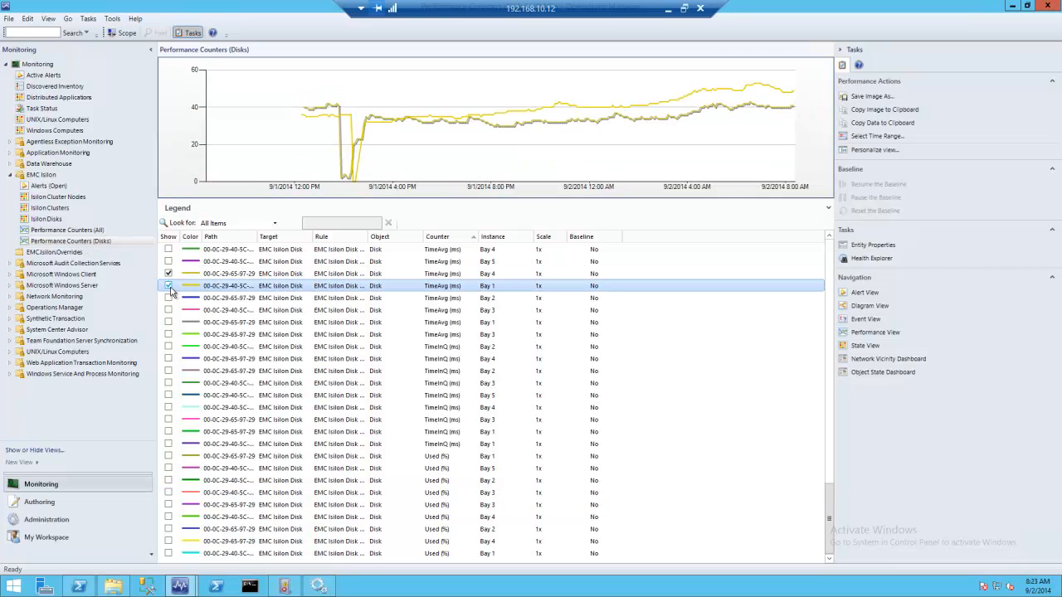
left_click(170, 275)
left_click(170, 286)
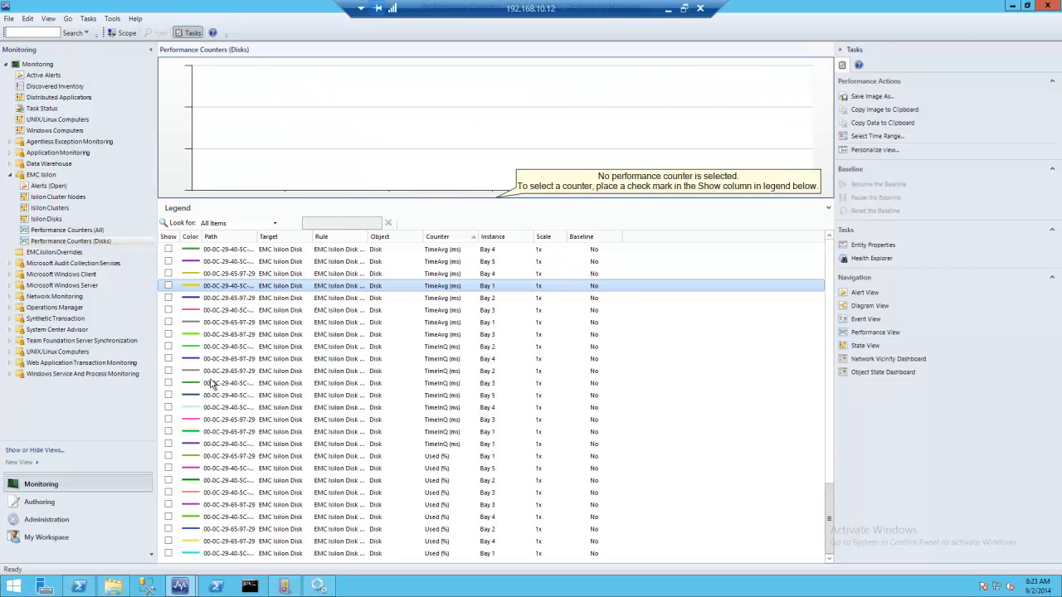
left_click(169, 383)
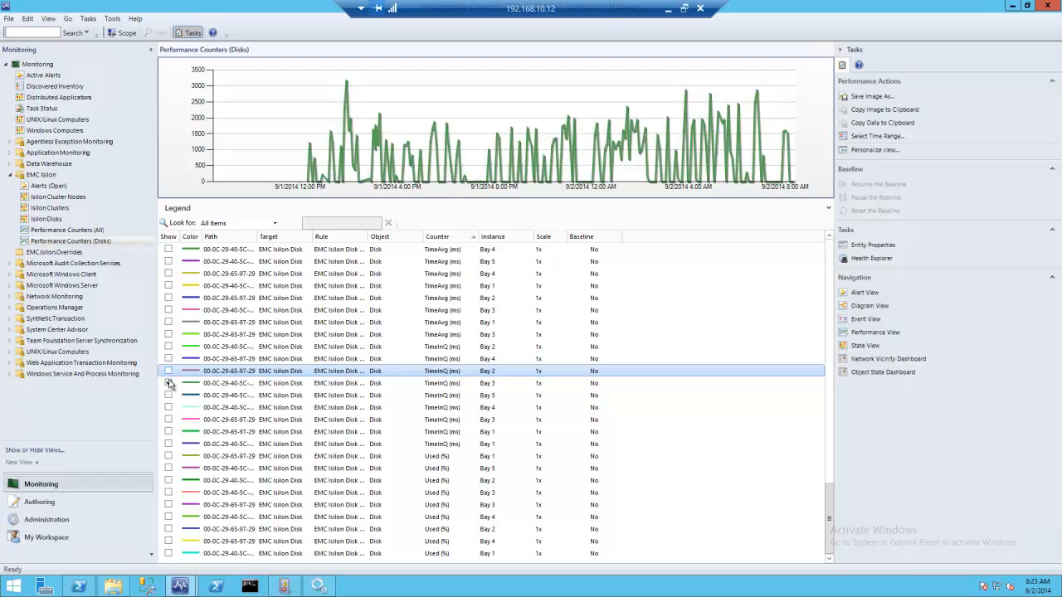
left_click(169, 384)
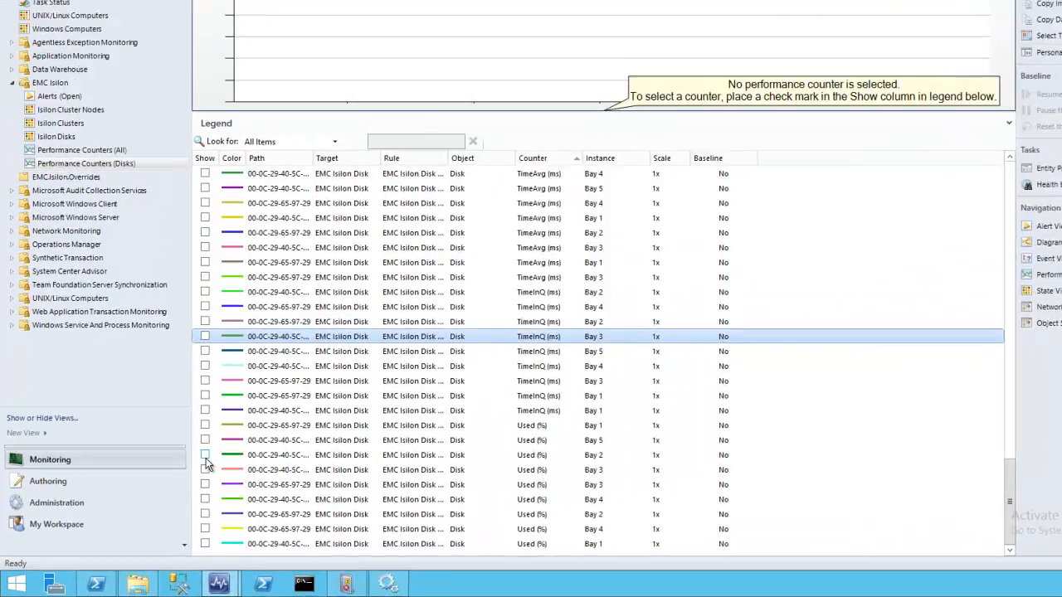
Chart the Used (%) disk counters for Bay 2 and for both Bay 3 disks
left_click(170, 481)
left_click(170, 494)
left_click(259, 462)
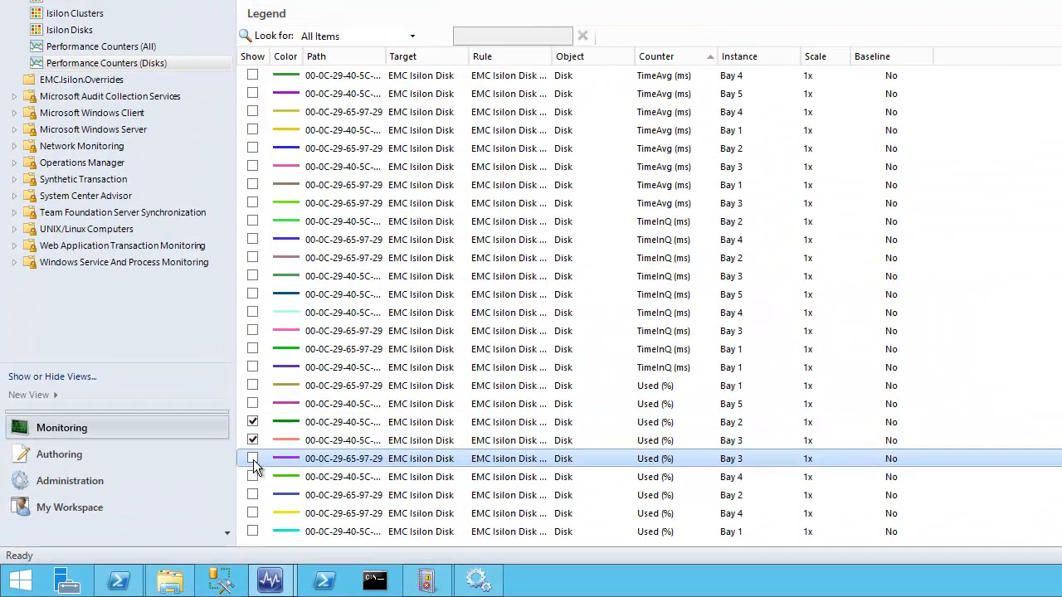
left_click(253, 458)
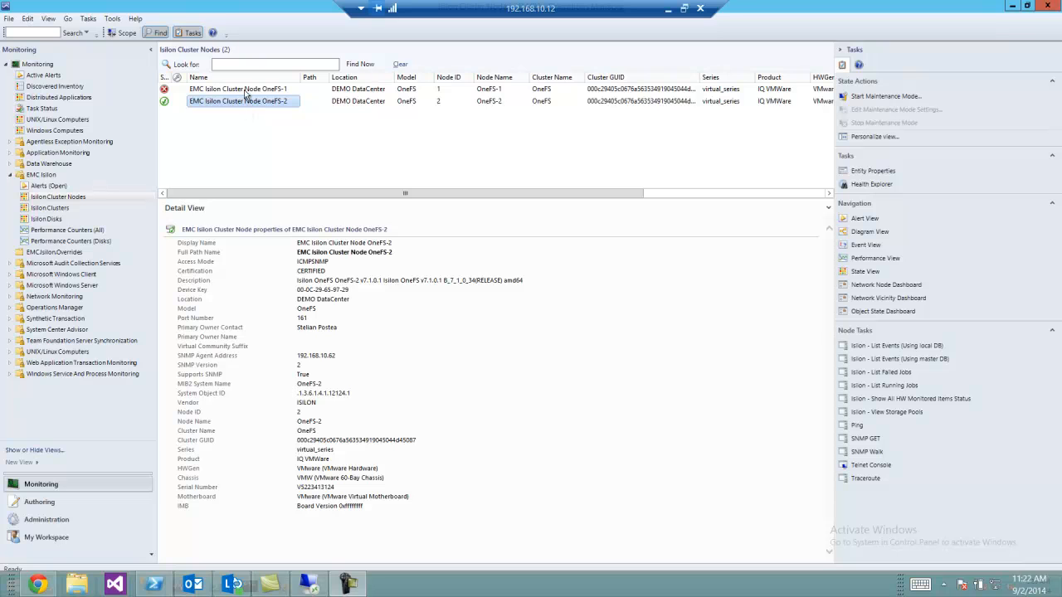
Run the Isilon - List Events (Using local DB) task on cluster node OneFS-2 and review its output
left_click(877, 346)
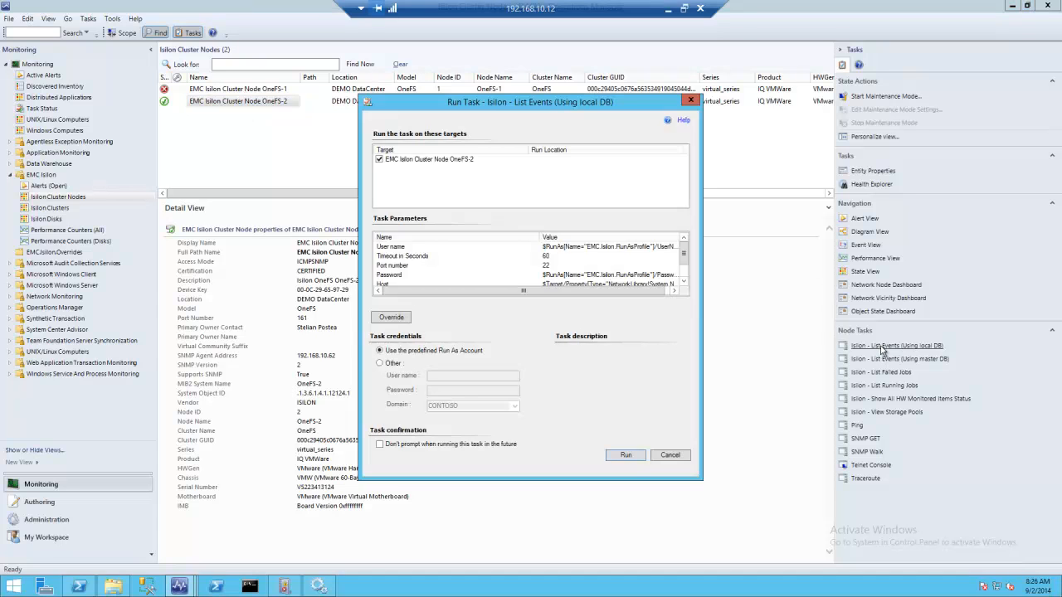
left_click(623, 453)
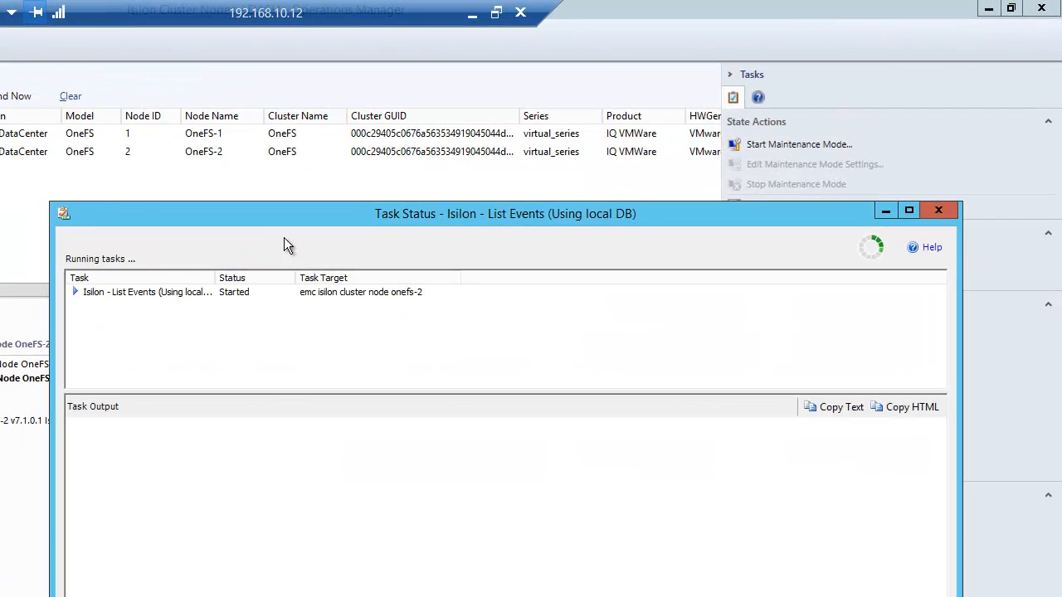
left_click_drag(258, 211, 78, 77)
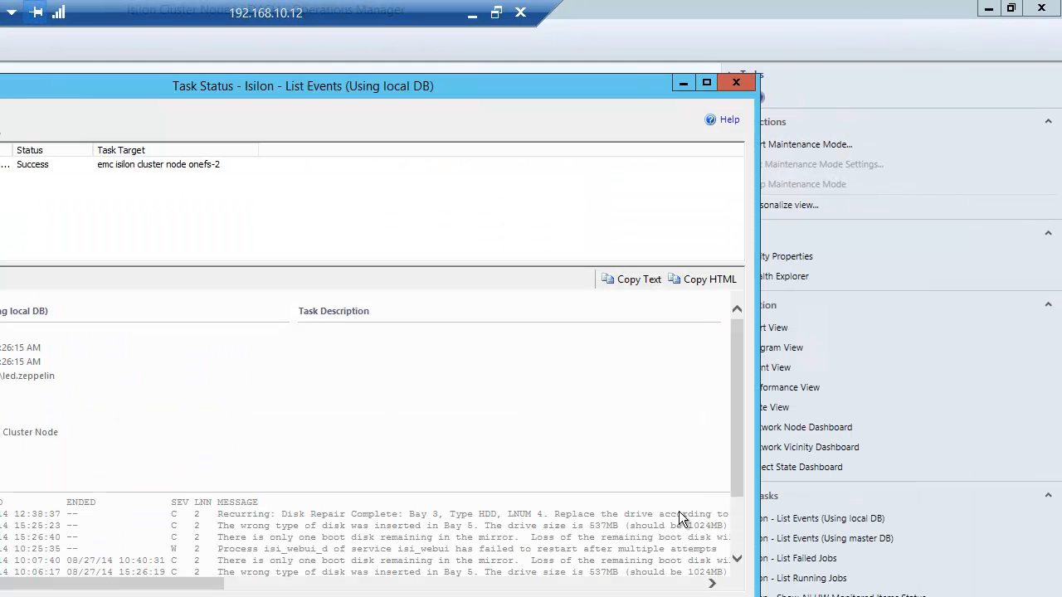
left_click_drag(737, 473, 740, 523)
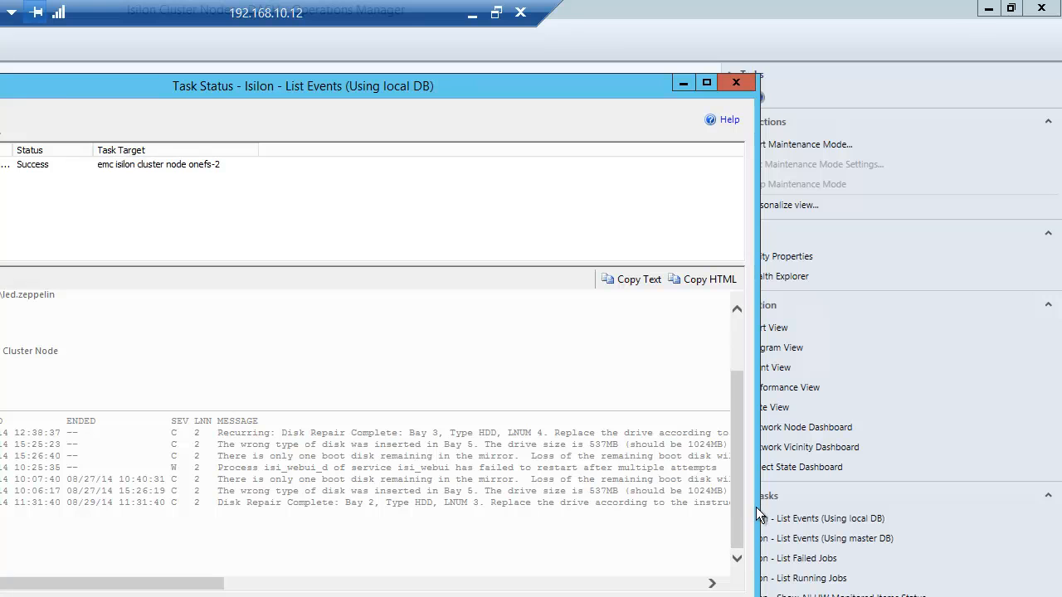
Close the event list results, run the Isilon - List Running Jobs task on cluster node OneFS-2 and review its enlarged output
left_click(709, 596)
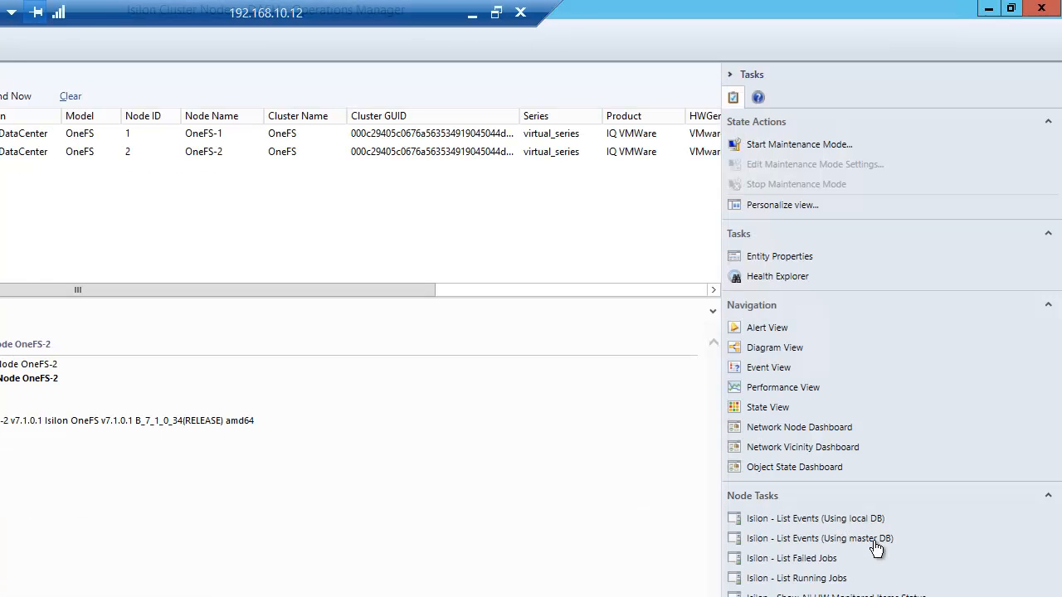
left_click(792, 580)
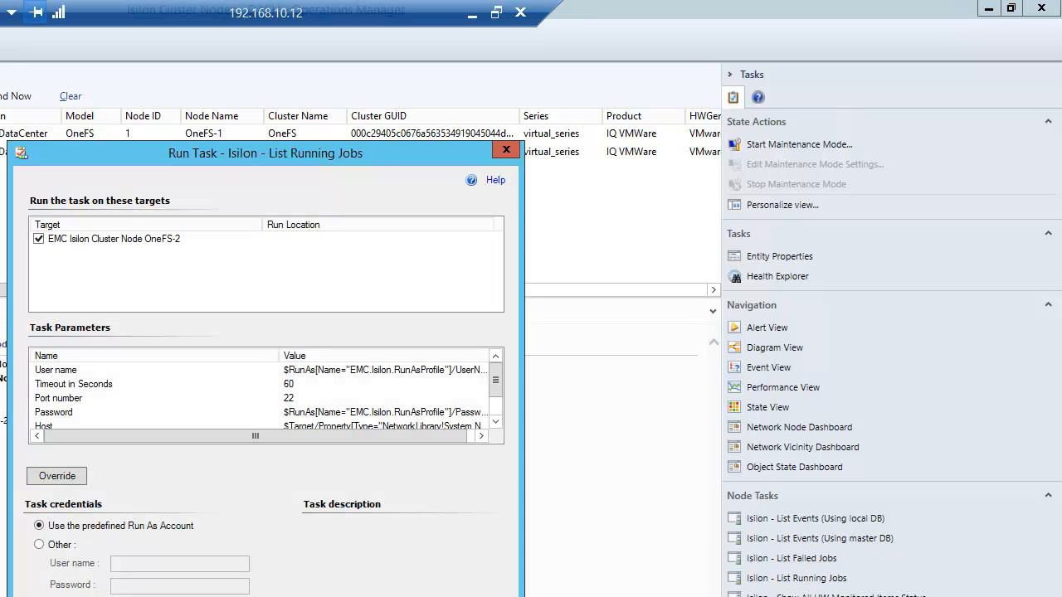
left_click(401, 596)
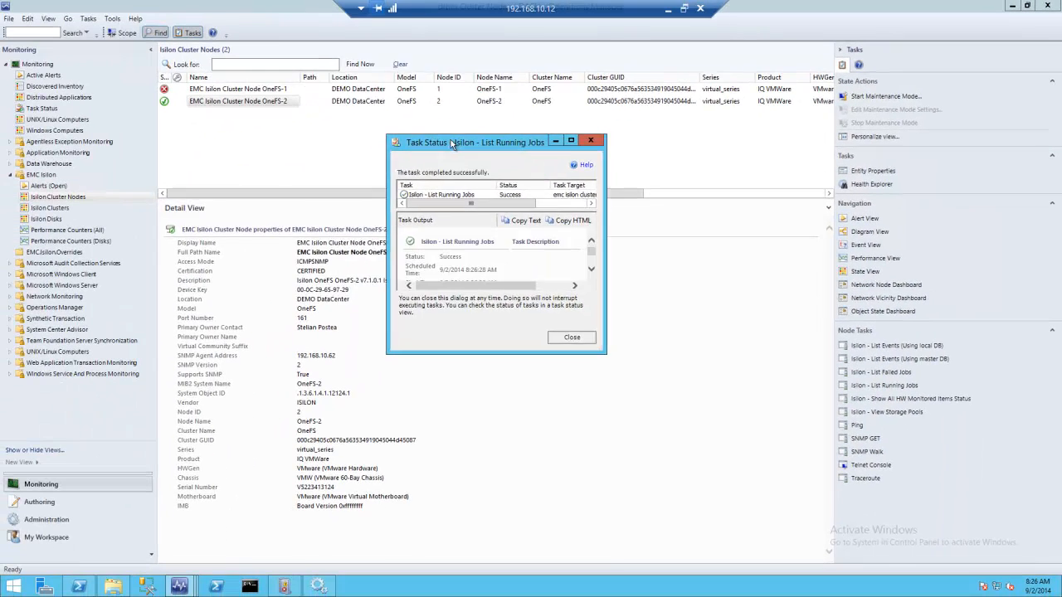
left_click_drag(451, 143, 349, 74)
left_click_drag(501, 284, 813, 407)
left_click_drag(799, 249, 802, 309)
left_click(783, 391)
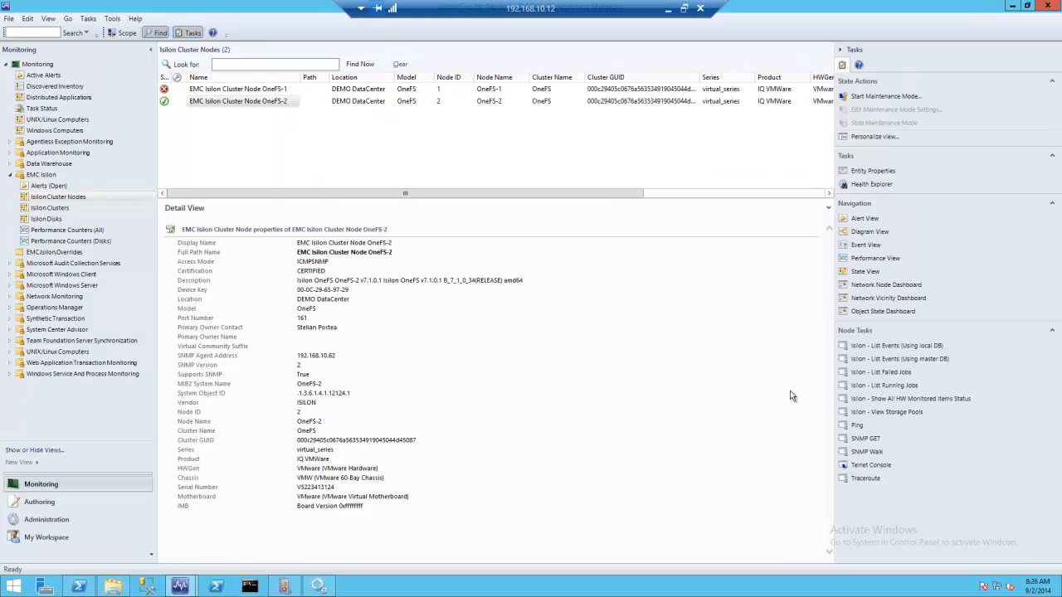
Run the Isilon - Show All HW Monitored Items Status task on cluster node OneFS-2 and review its full output
left_click(900, 400)
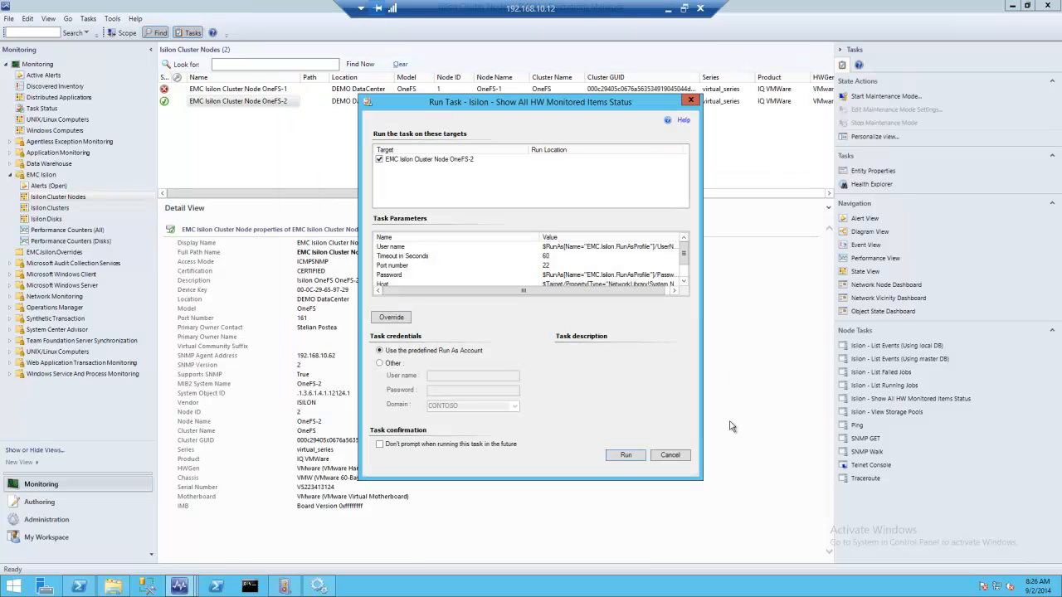
left_click(626, 454)
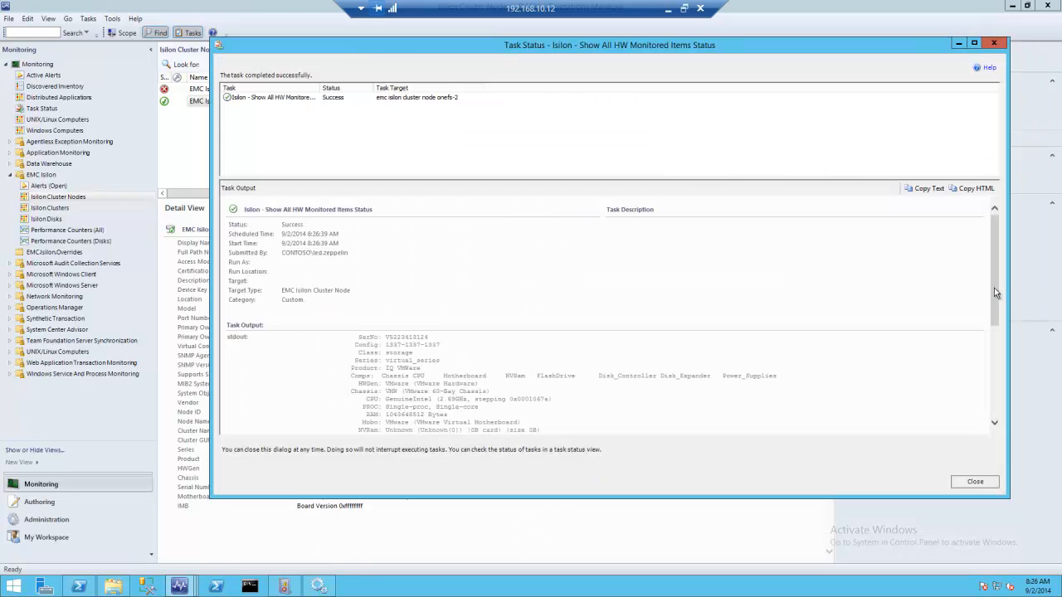
scroll(996, 292, "down", 6)
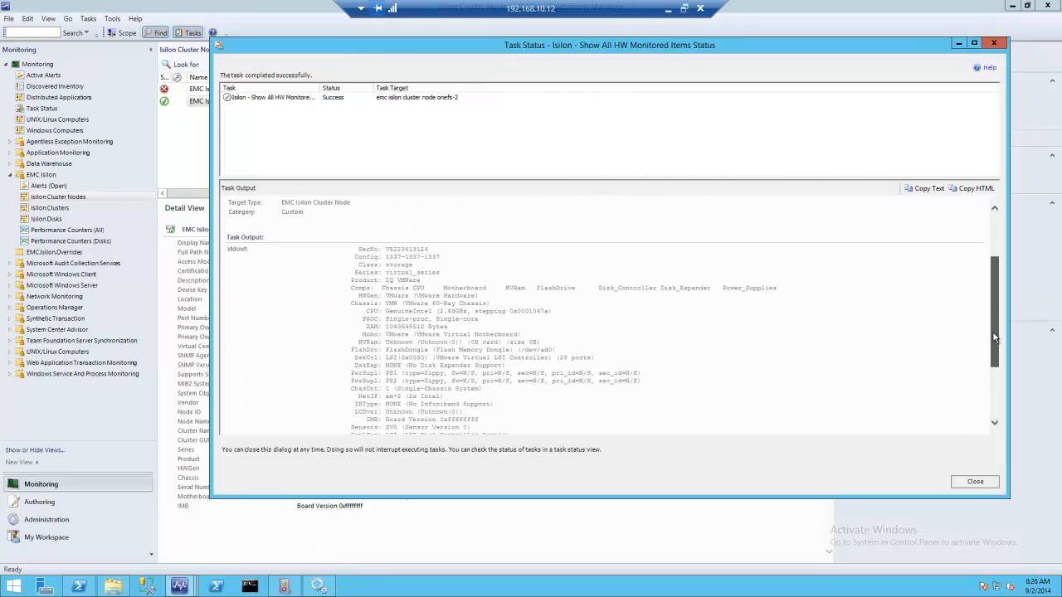
left_click(994, 481)
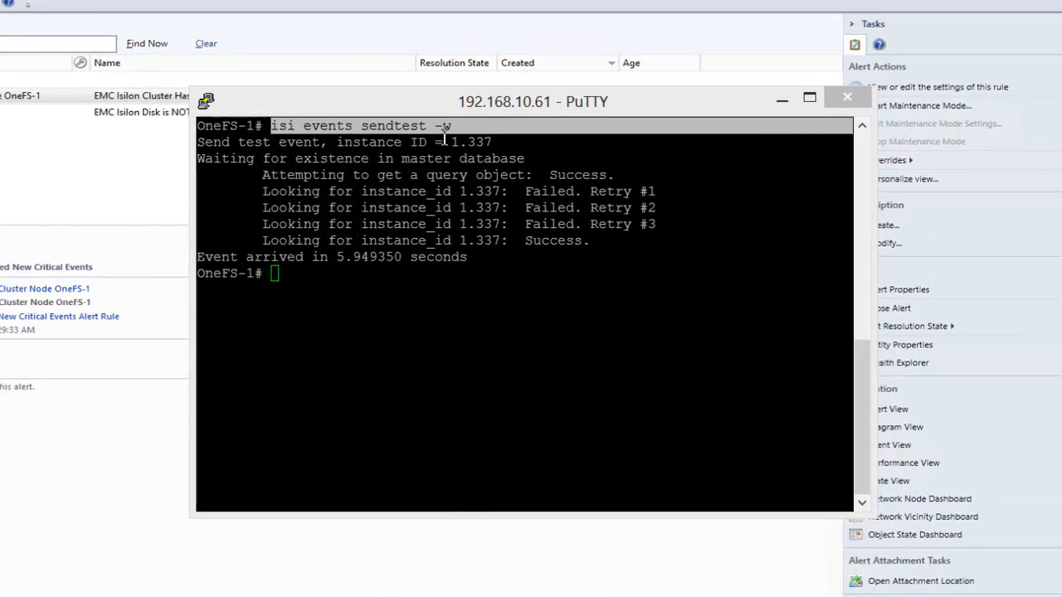
Examine the isi events sendtest -w command and its output in the OneFS-1 PuTTY session, and return to the open alerts
left_click(563, 142)
left_click_drag(452, 131, 267, 130)
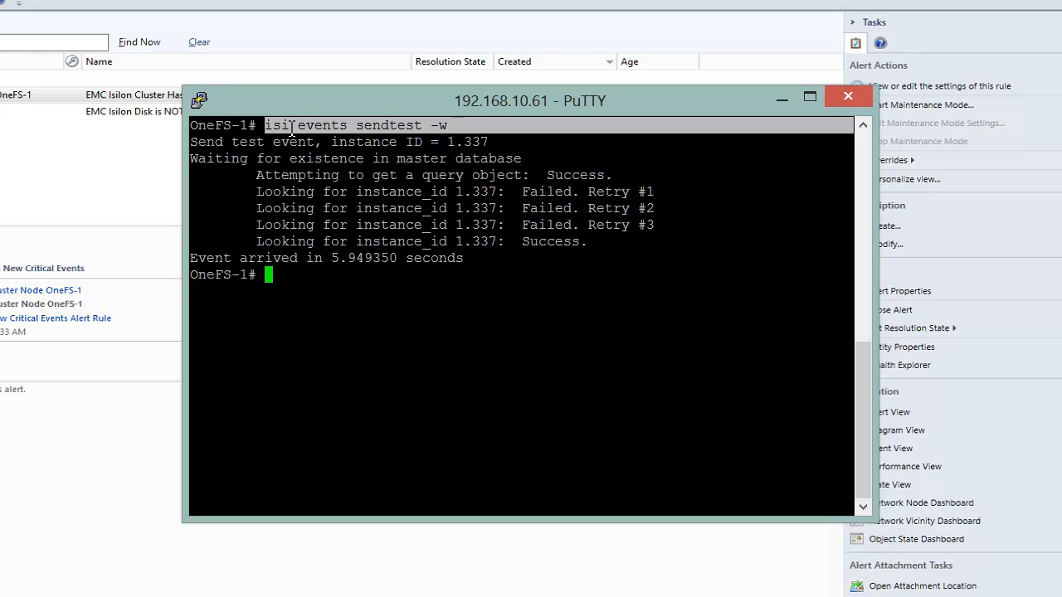
left_click(322, 207)
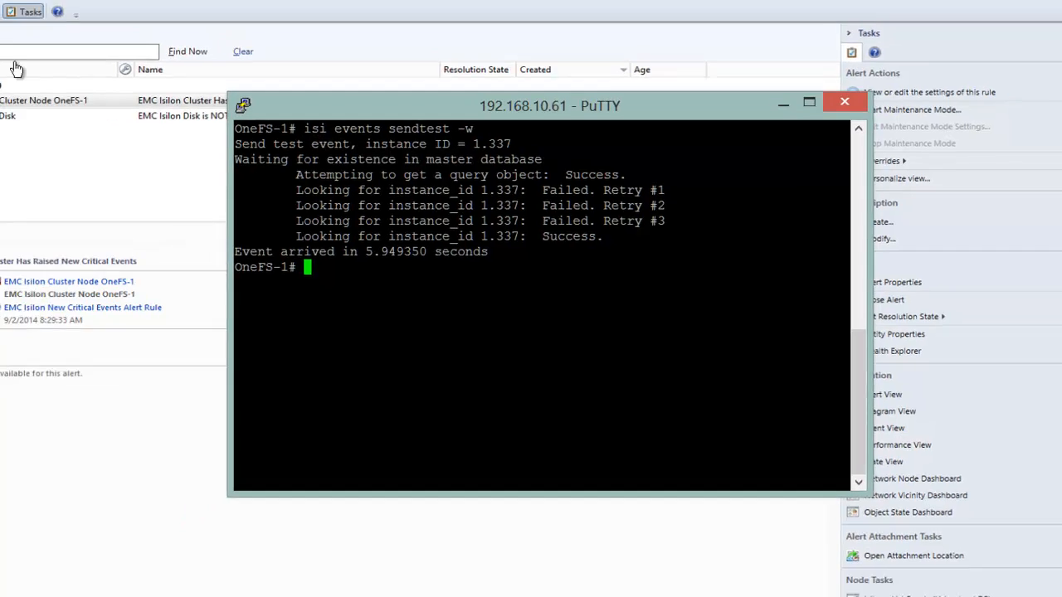
left_click(49, 105)
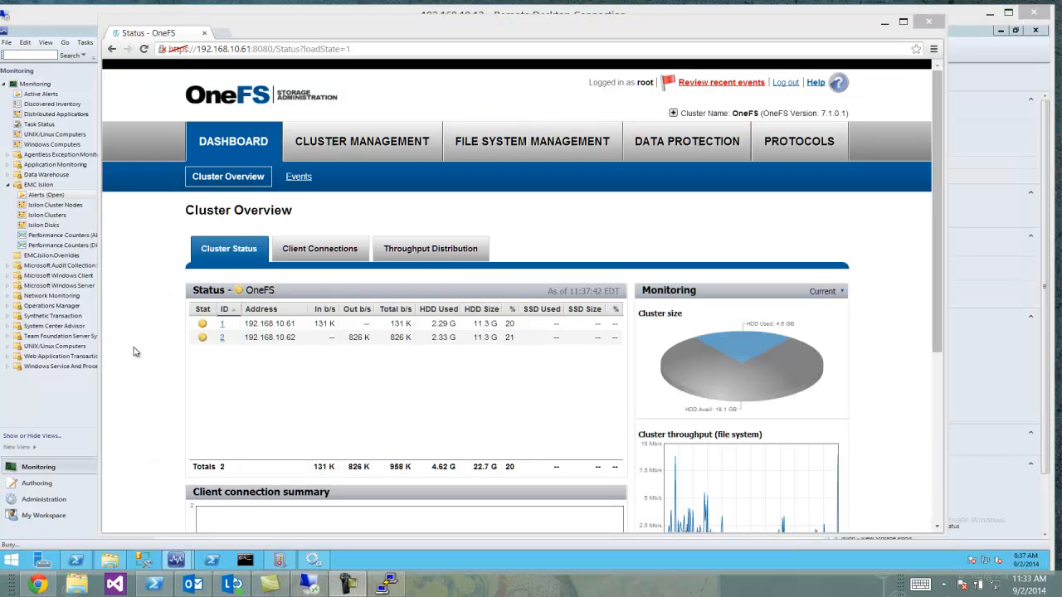
In the OneFS web administration, run the Smartfail process on the Bay 2 drive of node 1
left_click(222, 325)
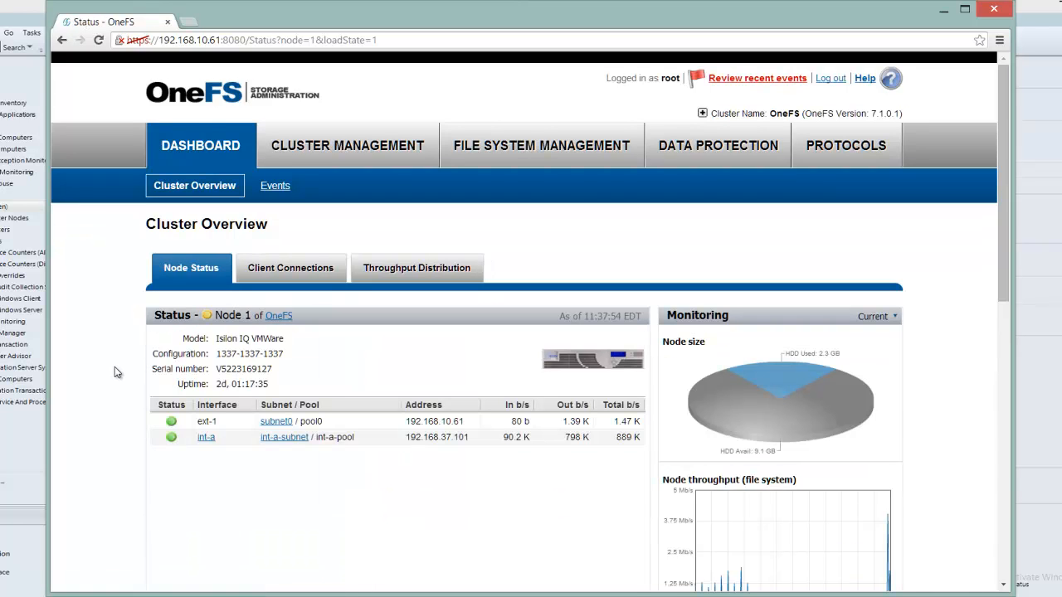
scroll(116, 373, "down", 8)
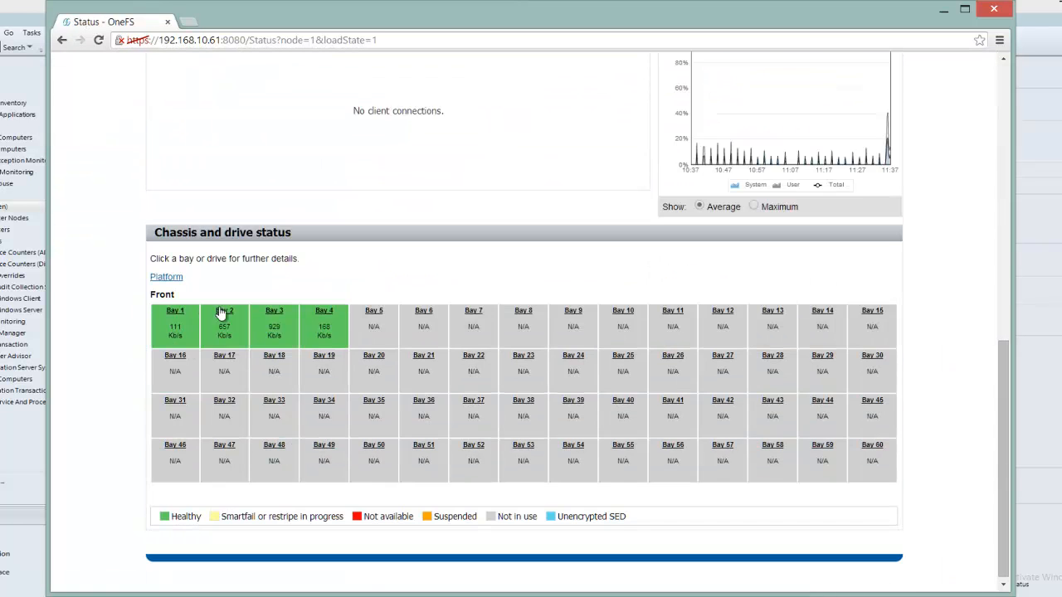
left_click(224, 311)
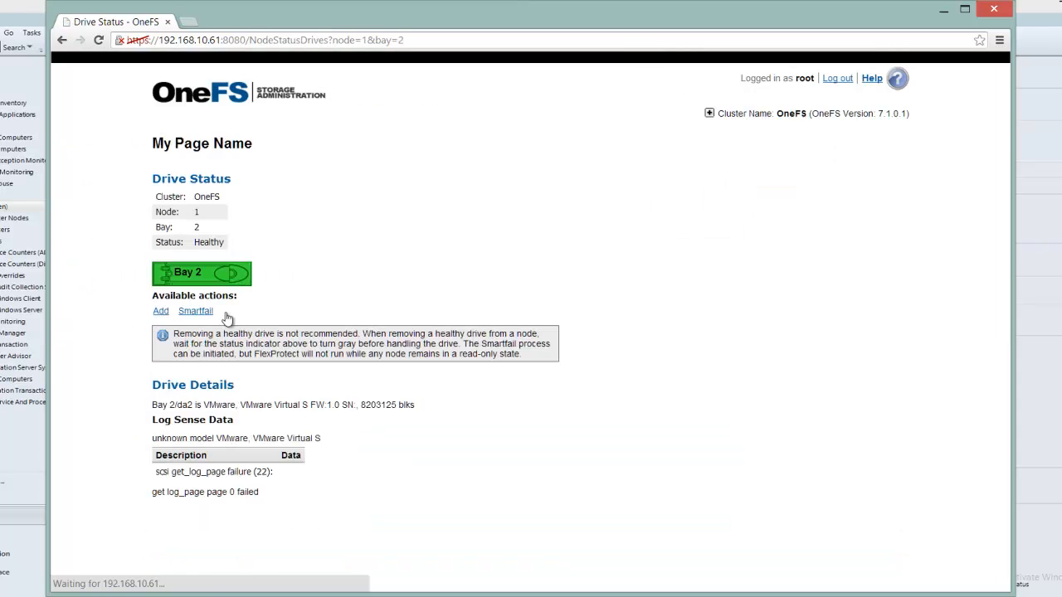
left_click(189, 395)
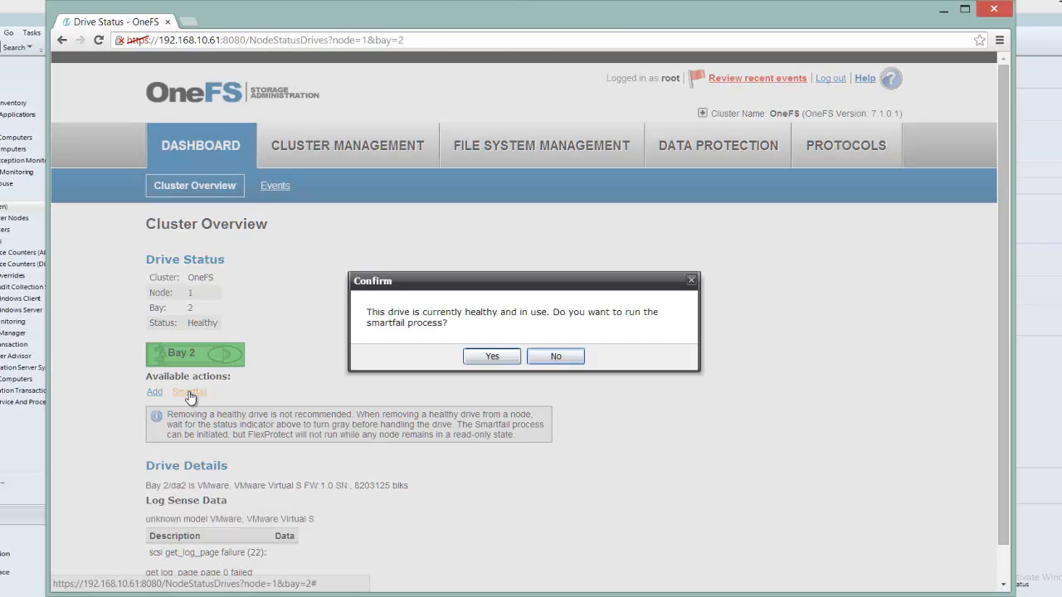
left_click(491, 357)
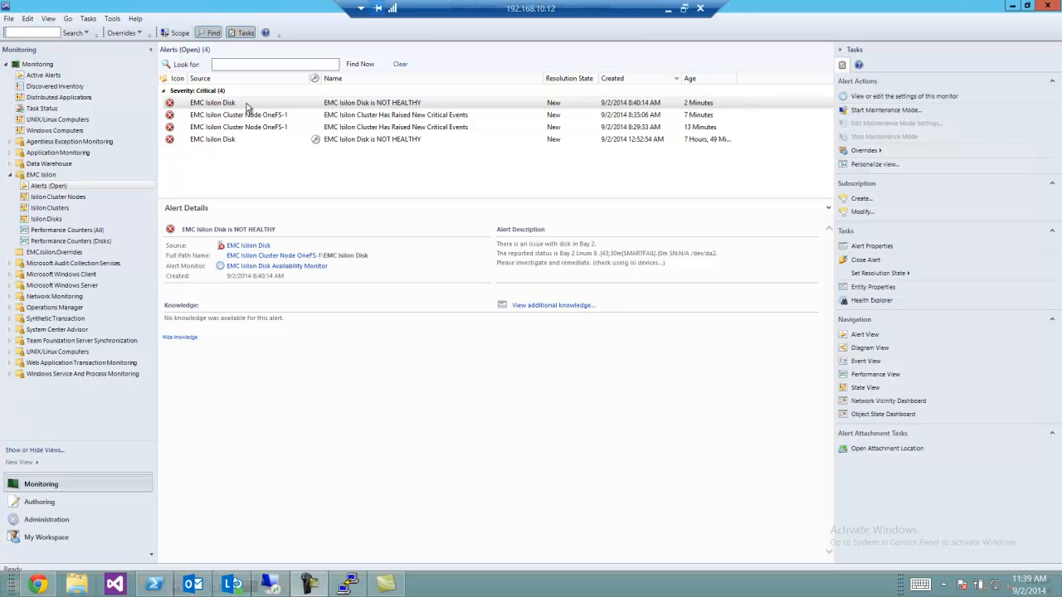
In the Operations Manager open alerts, examine the reported disk status in the newest EMC Isilon Disk alert's description
left_click_drag(515, 244, 685, 253)
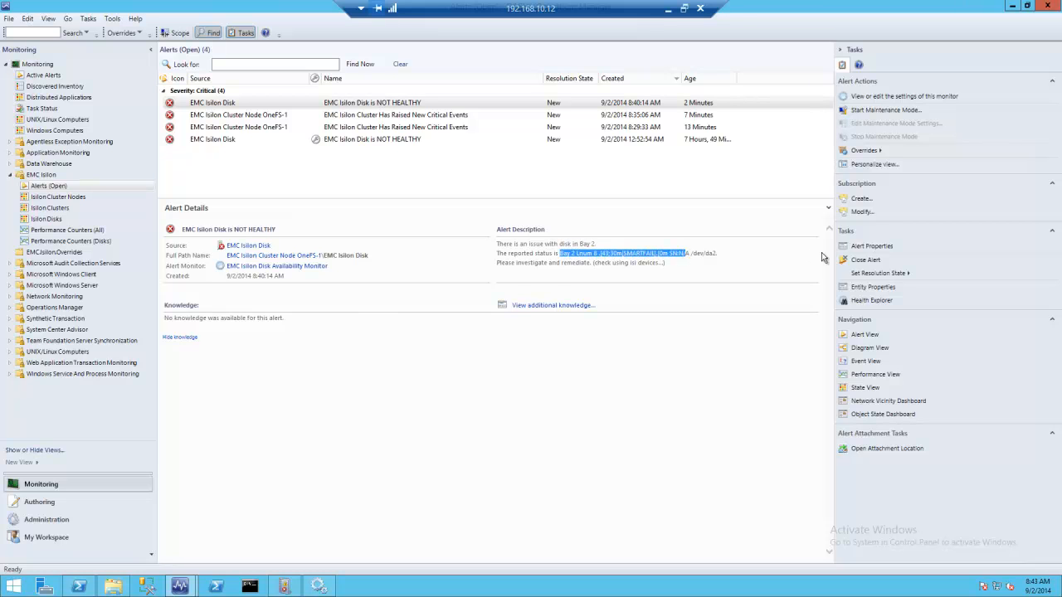